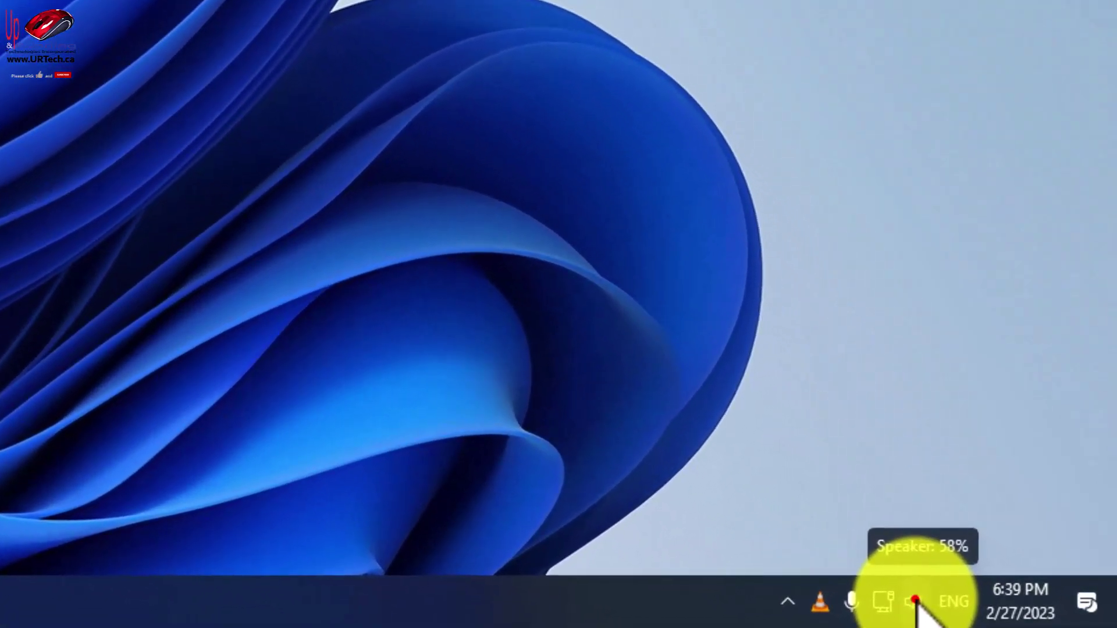
Step: Lower the speaker volume to about 63 from the tray, then bring up the speaker's sound menu
click(1029, 617)
drag(1010, 441, 902, 446)
click(495, 453)
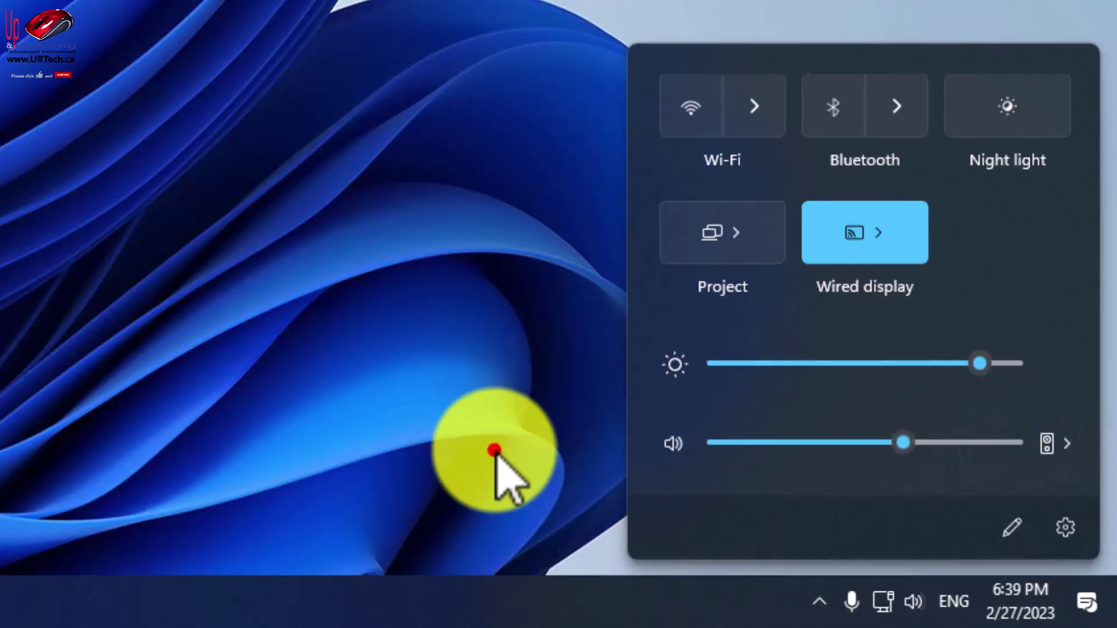
right_click(915, 599)
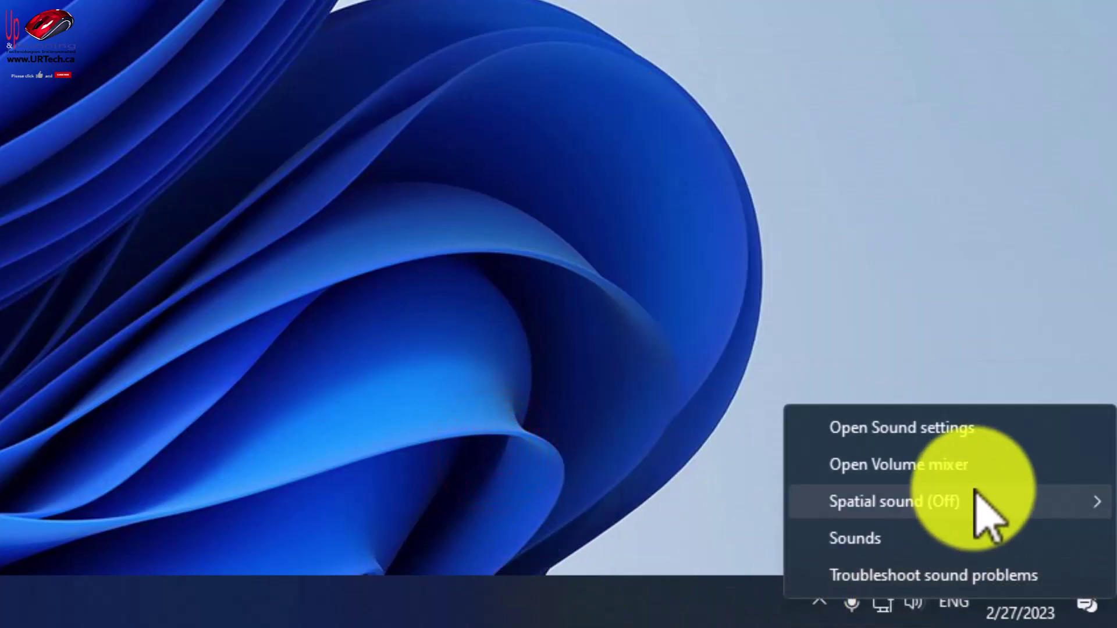
click(971, 431)
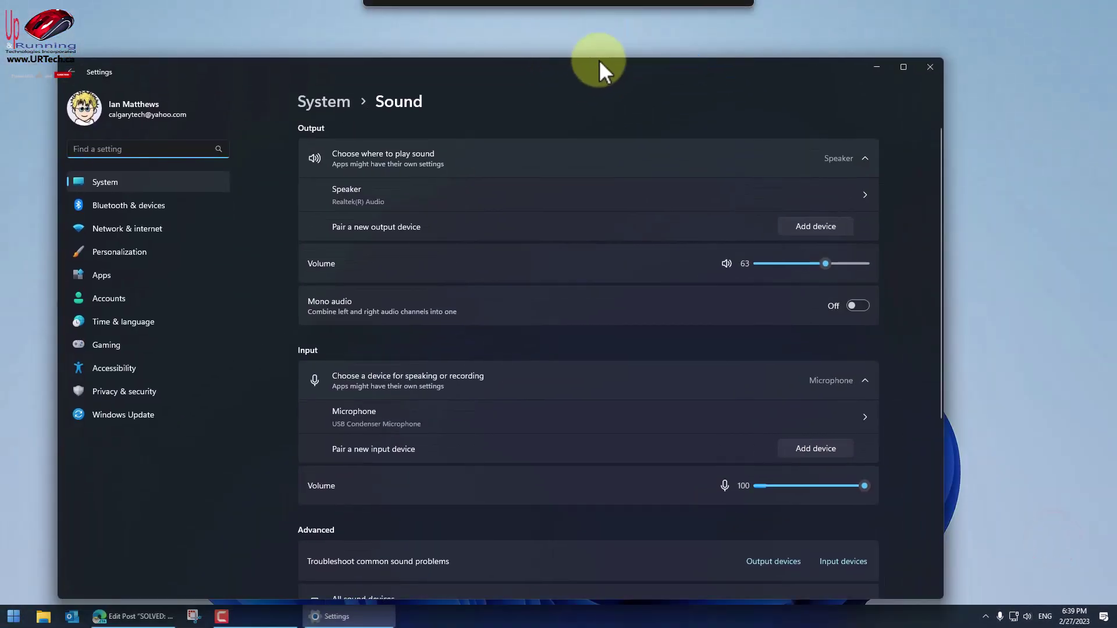
drag(598, 59, 609, 40)
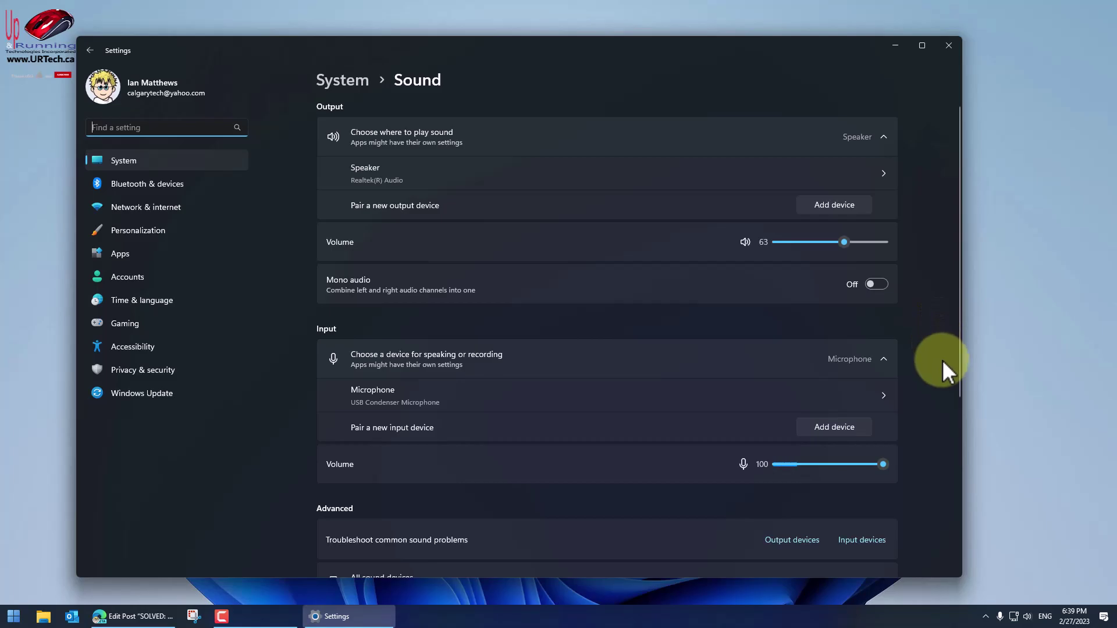
click(825, 174)
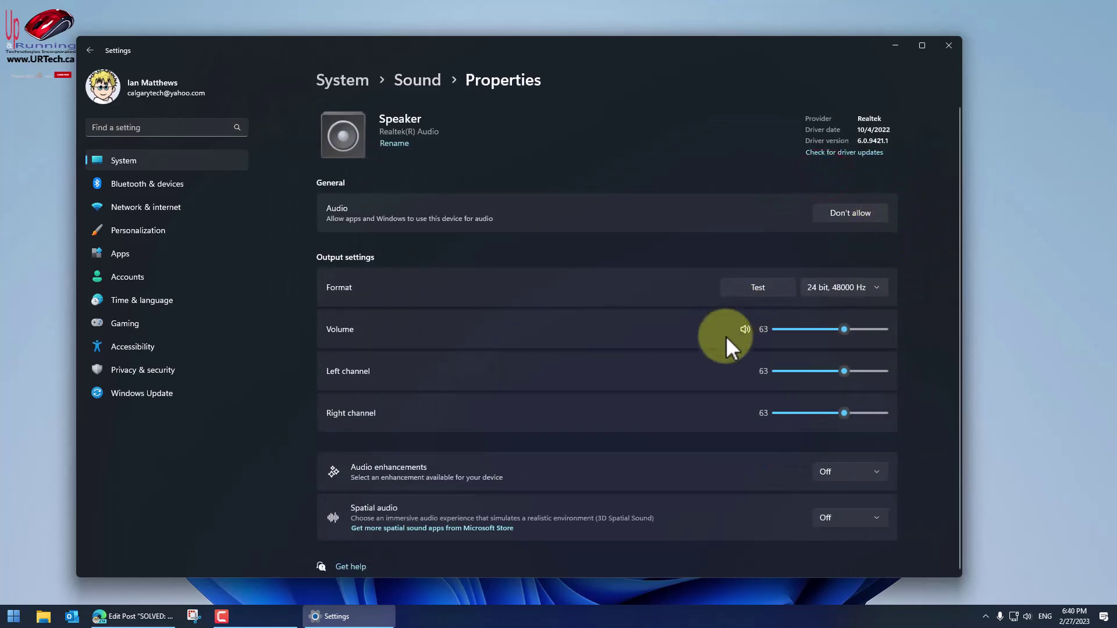
scroll(672, 327, down, 1)
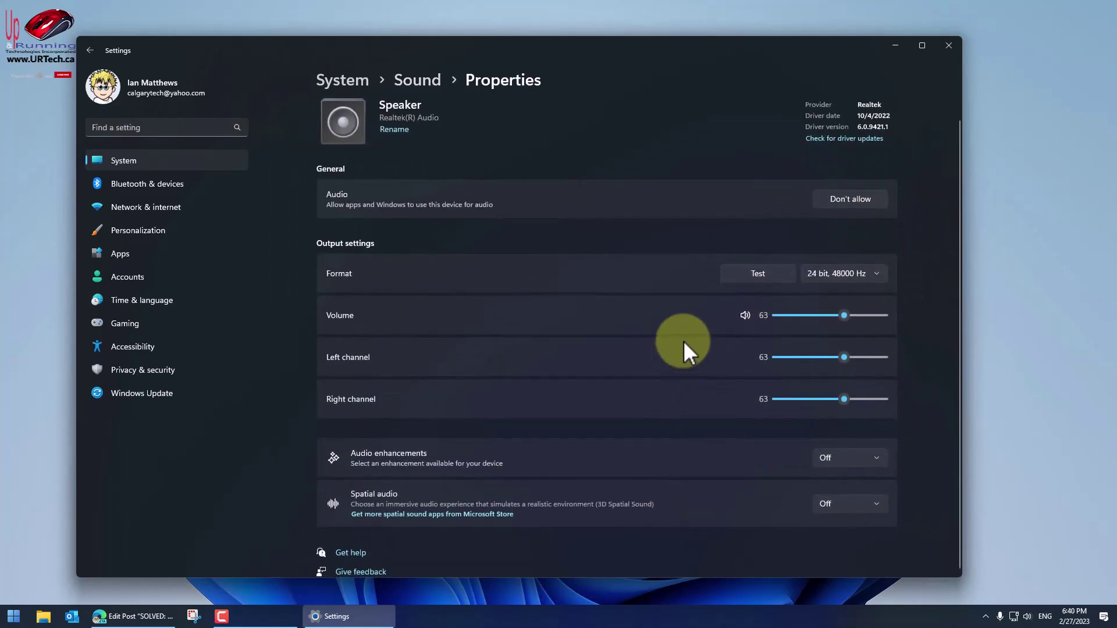
scroll(683, 340, up, 1)
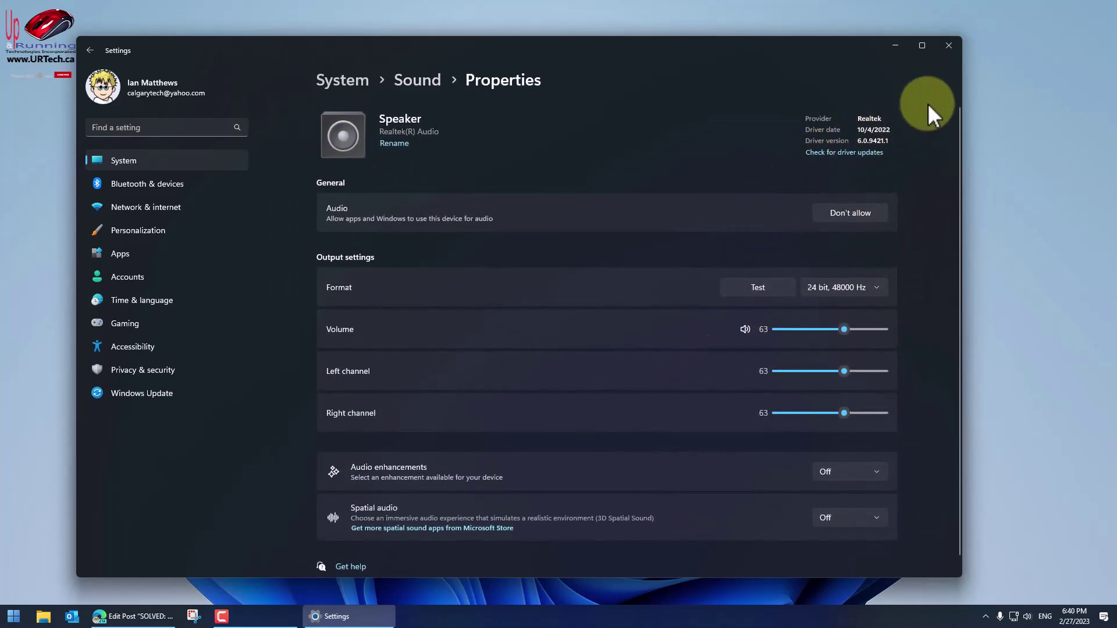
click(957, 54)
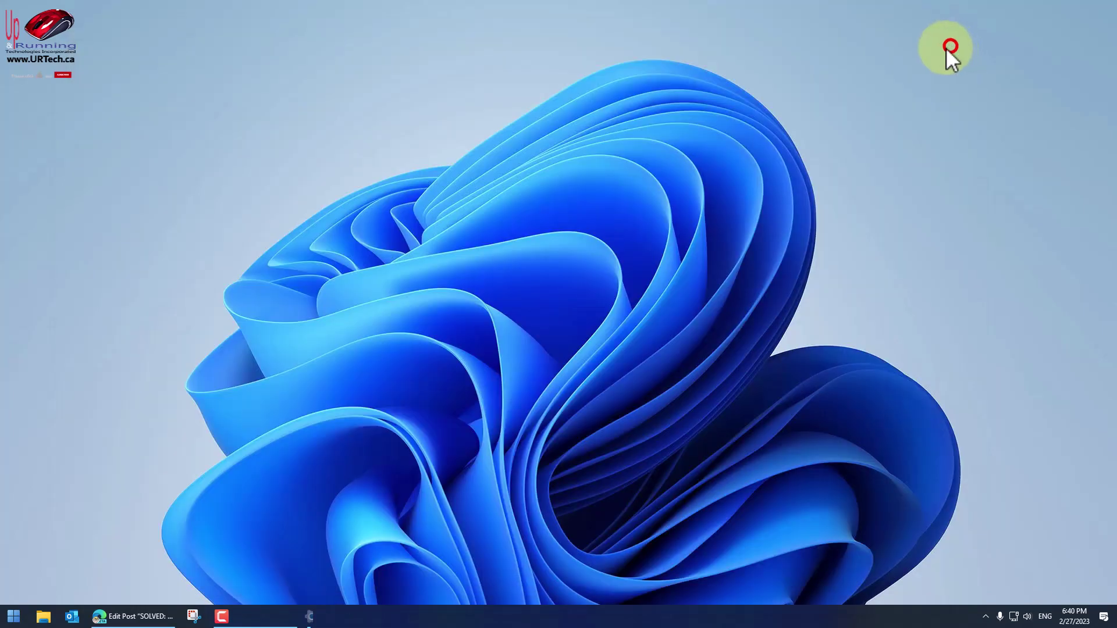
right_click(16, 619)
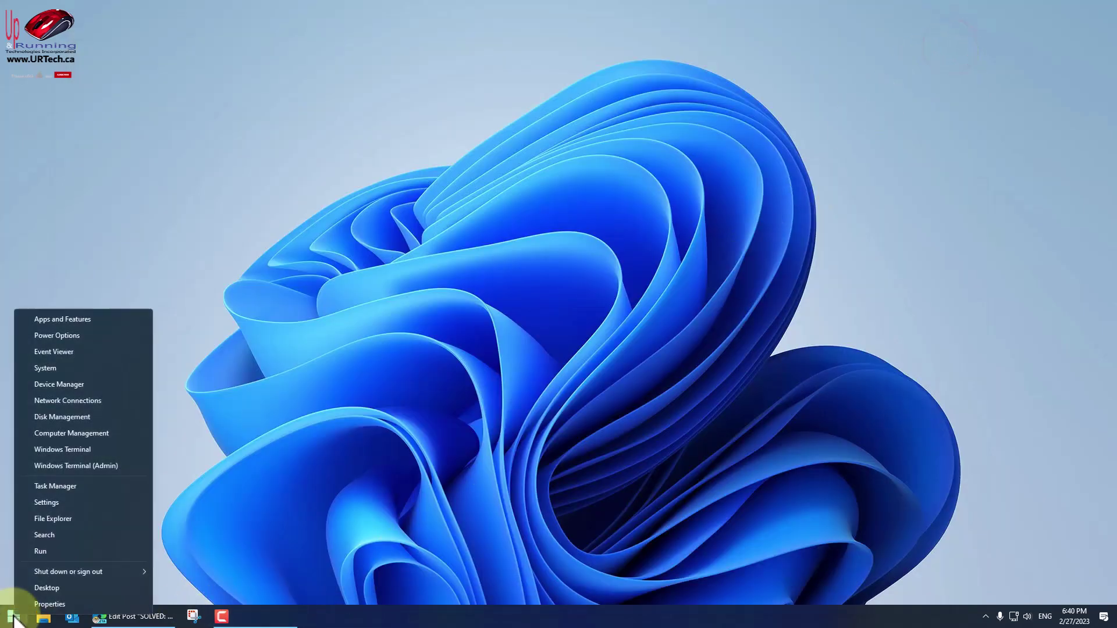
click(314, 472)
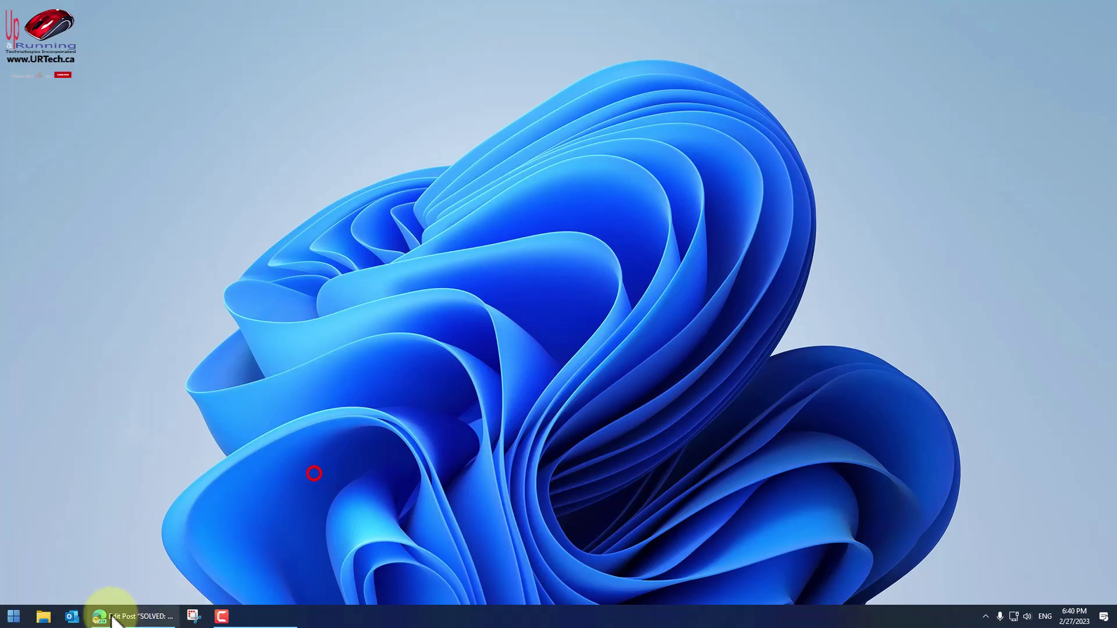
click(11, 619)
click(10, 618)
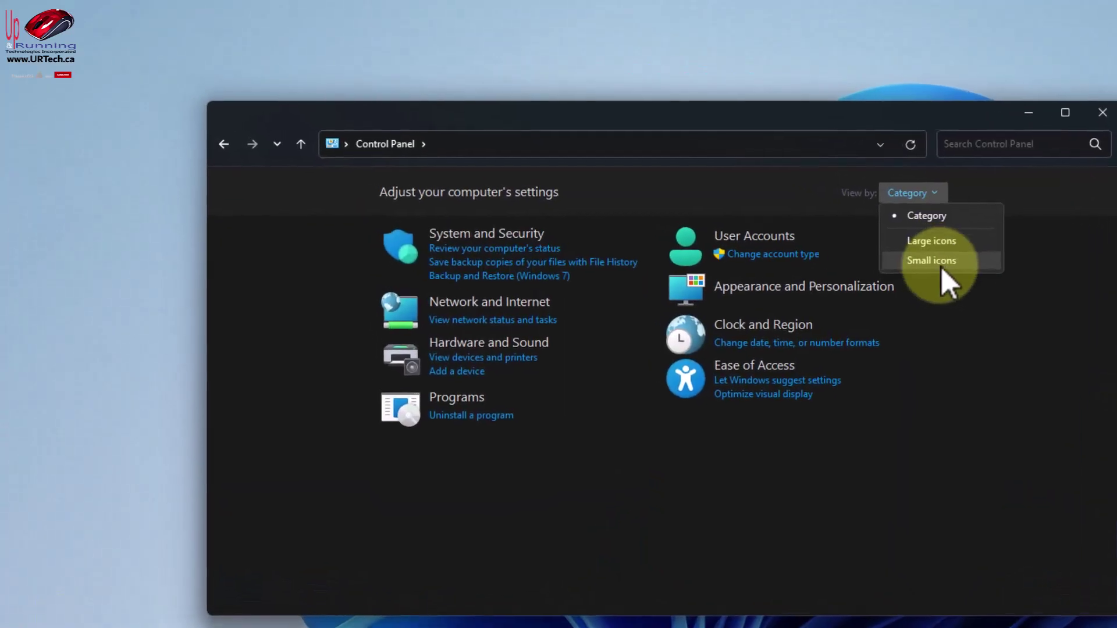
click(954, 264)
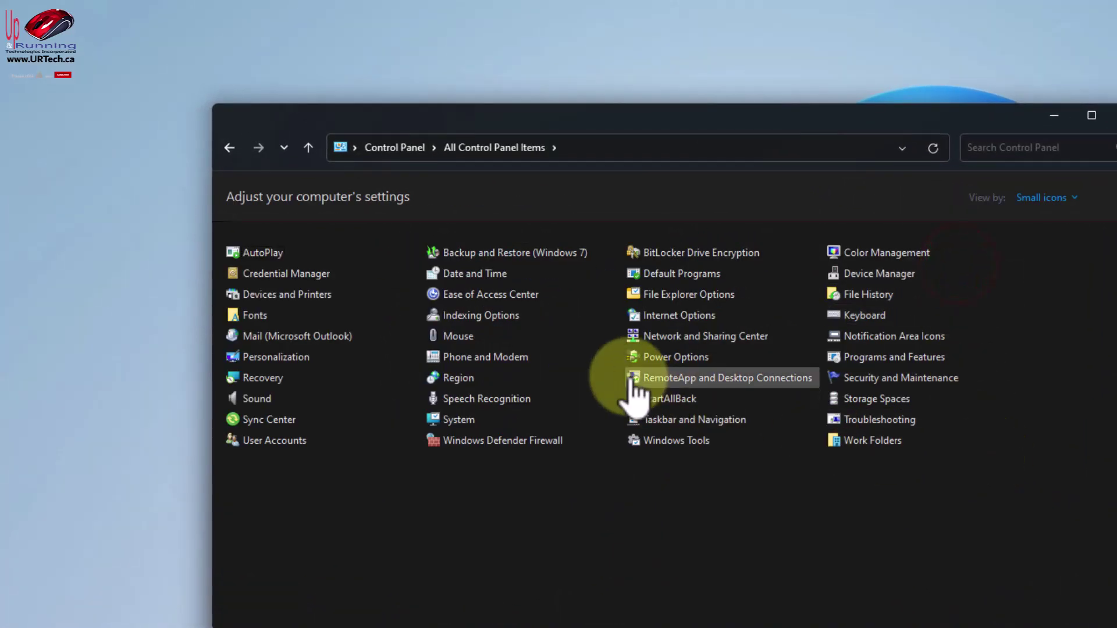
click(247, 399)
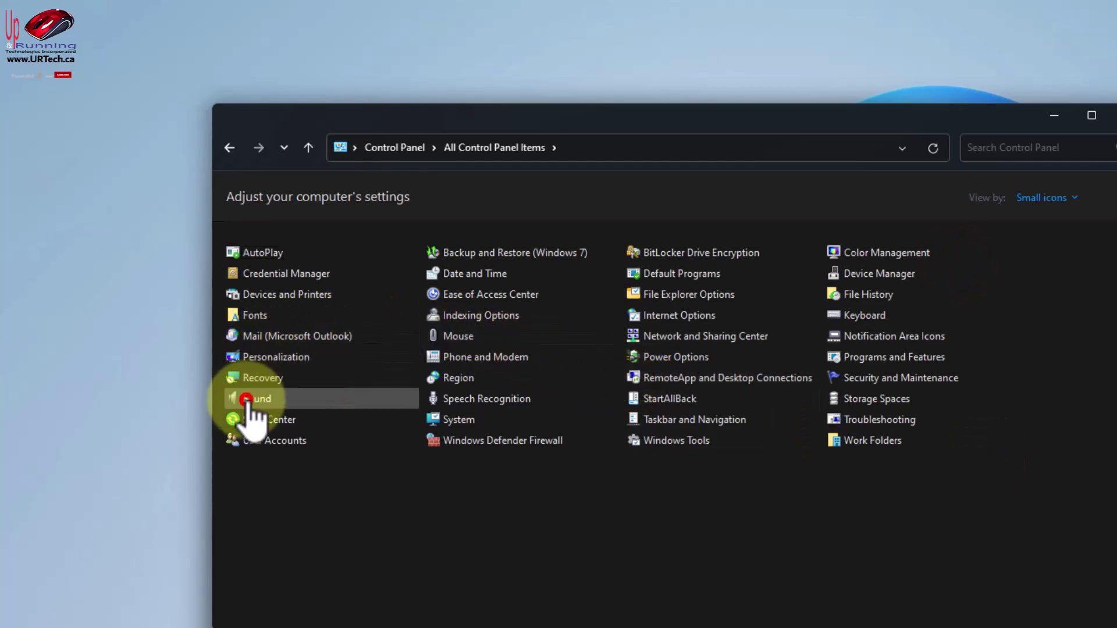
click(170, 204)
right_click(170, 205)
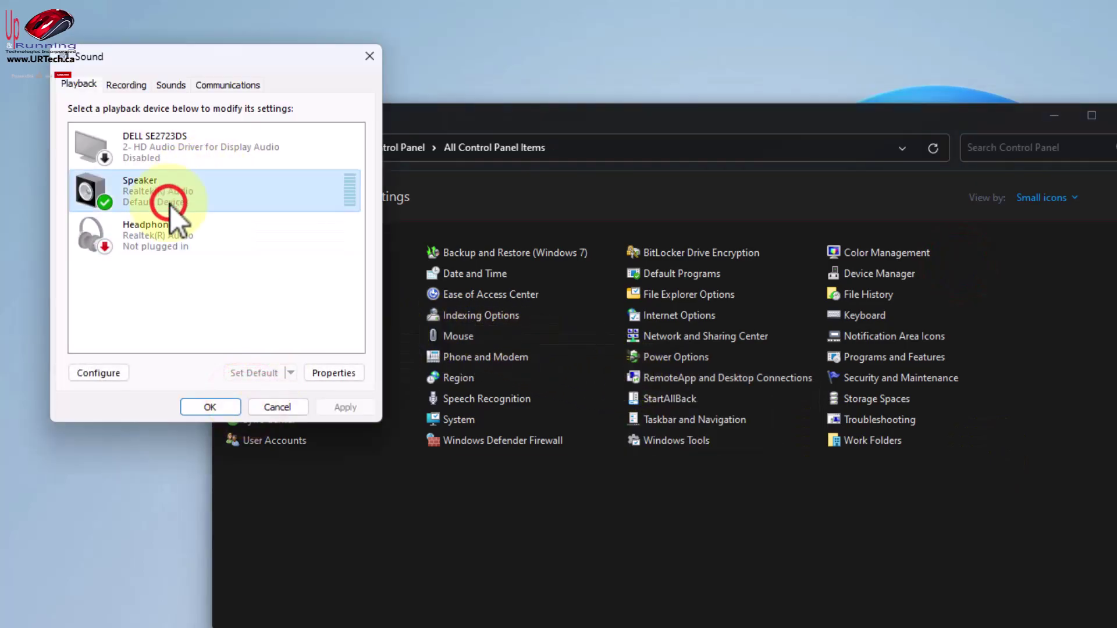
click(270, 207)
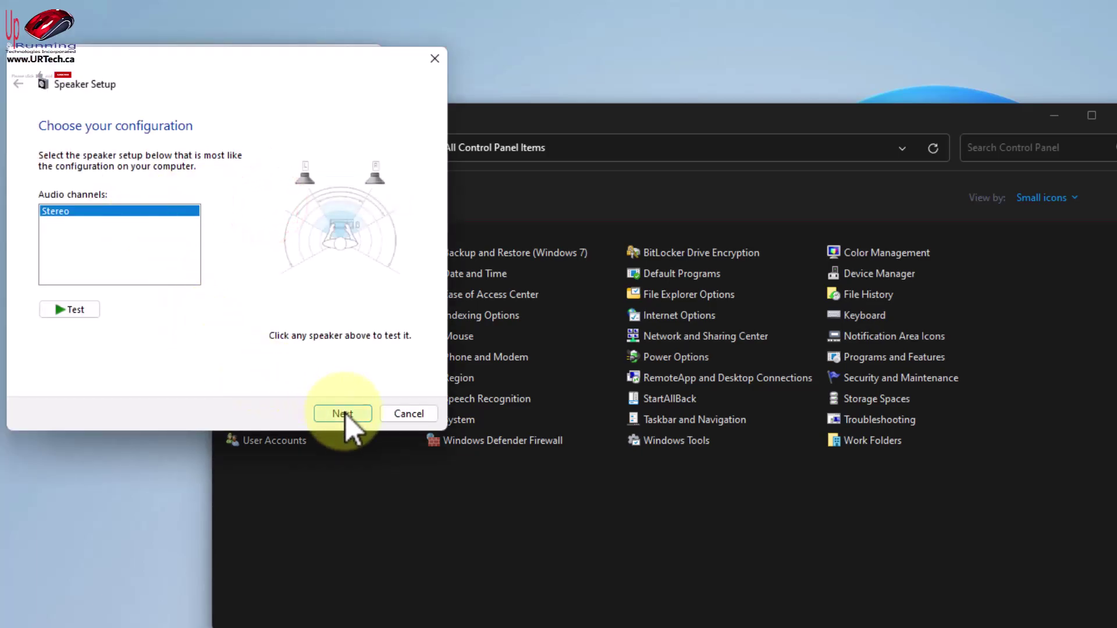
click(344, 413)
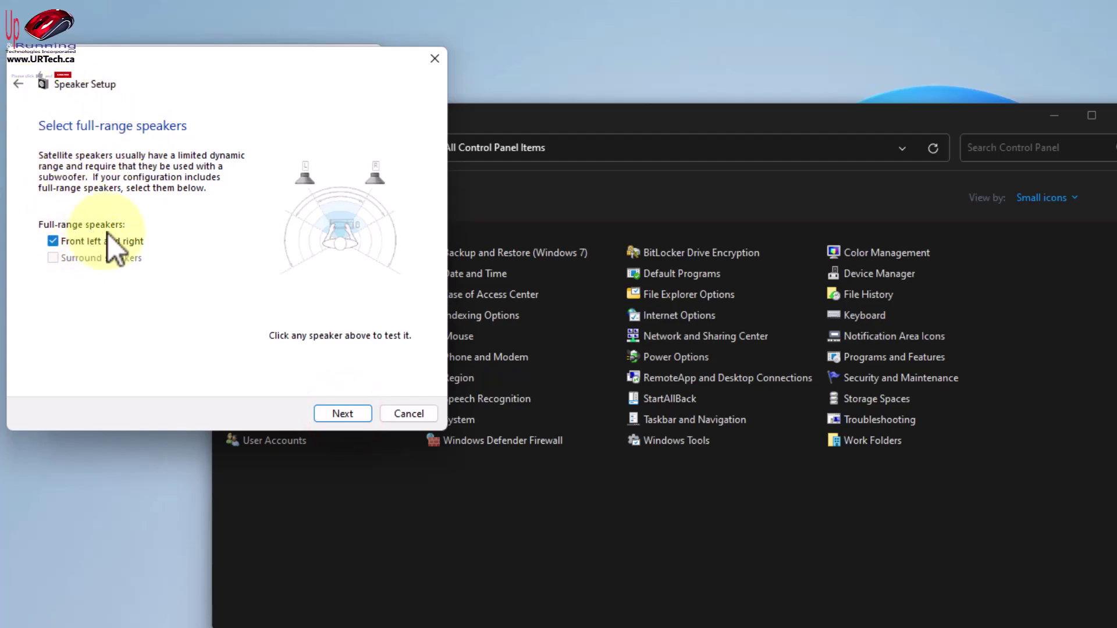
click(20, 83)
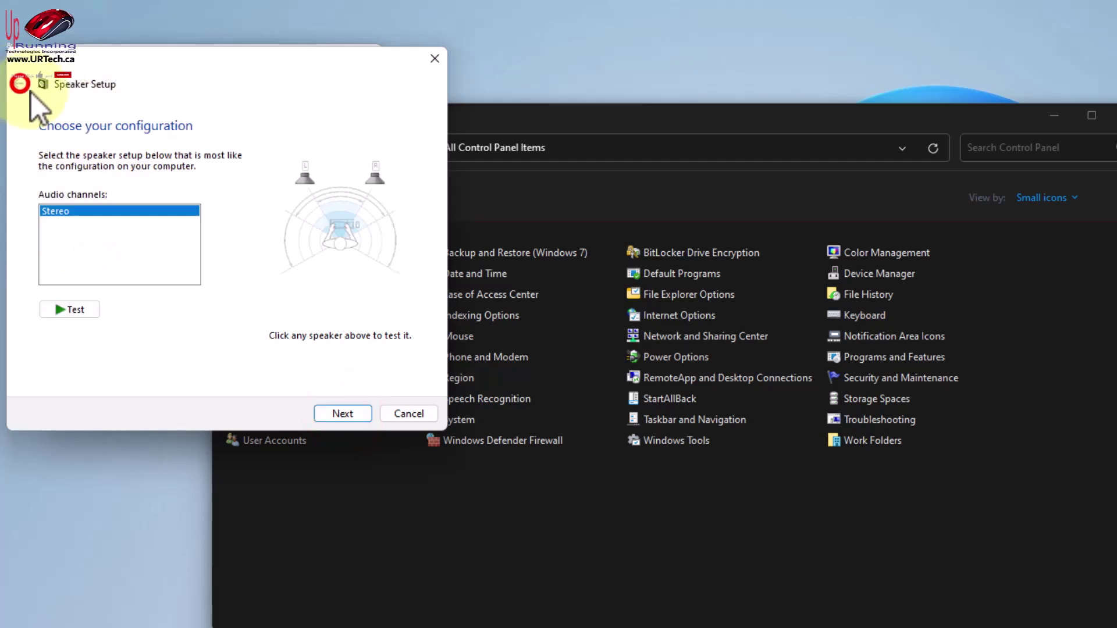
click(433, 59)
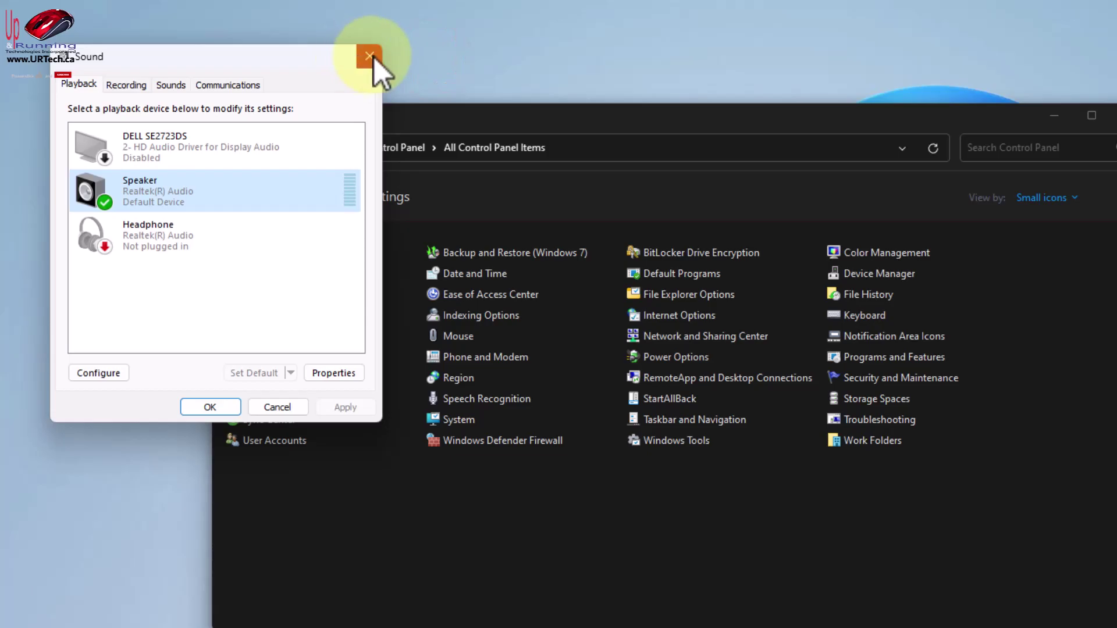
click(370, 57)
click(1112, 115)
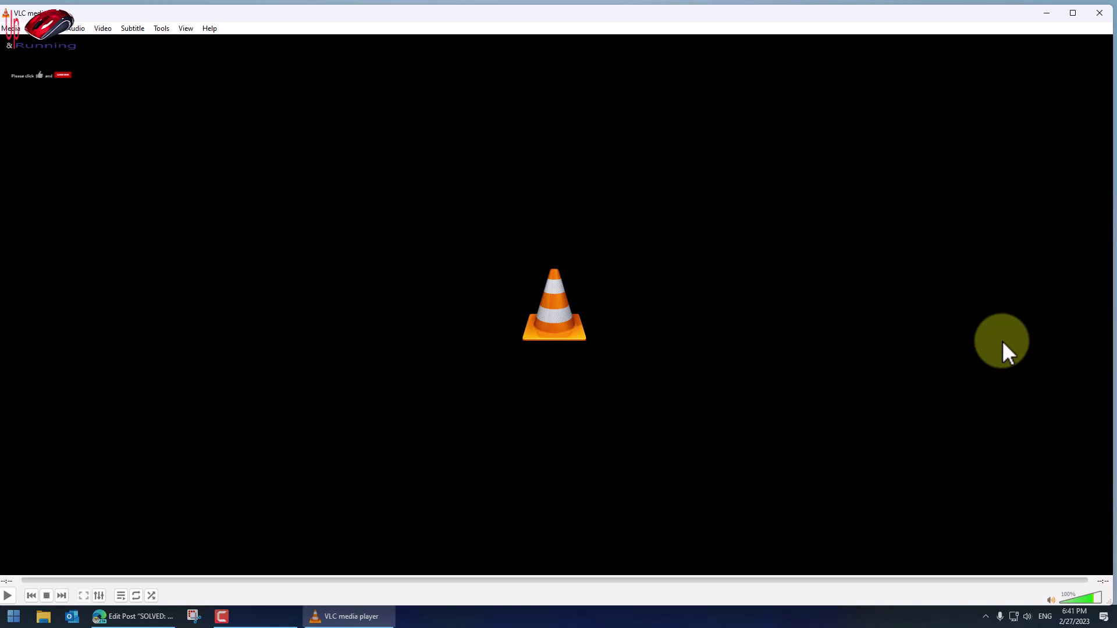
click(1099, 12)
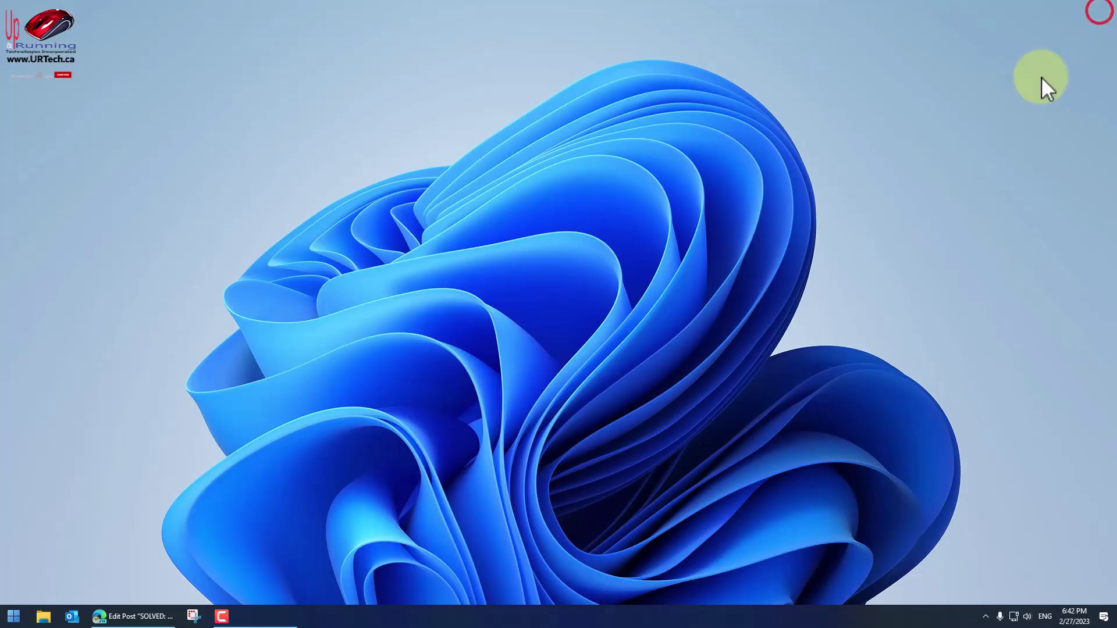
Step: Check the Intel audio driver's provider, date and version (31.0.101.4140) in Device Manager, then close it
right_click(8, 620)
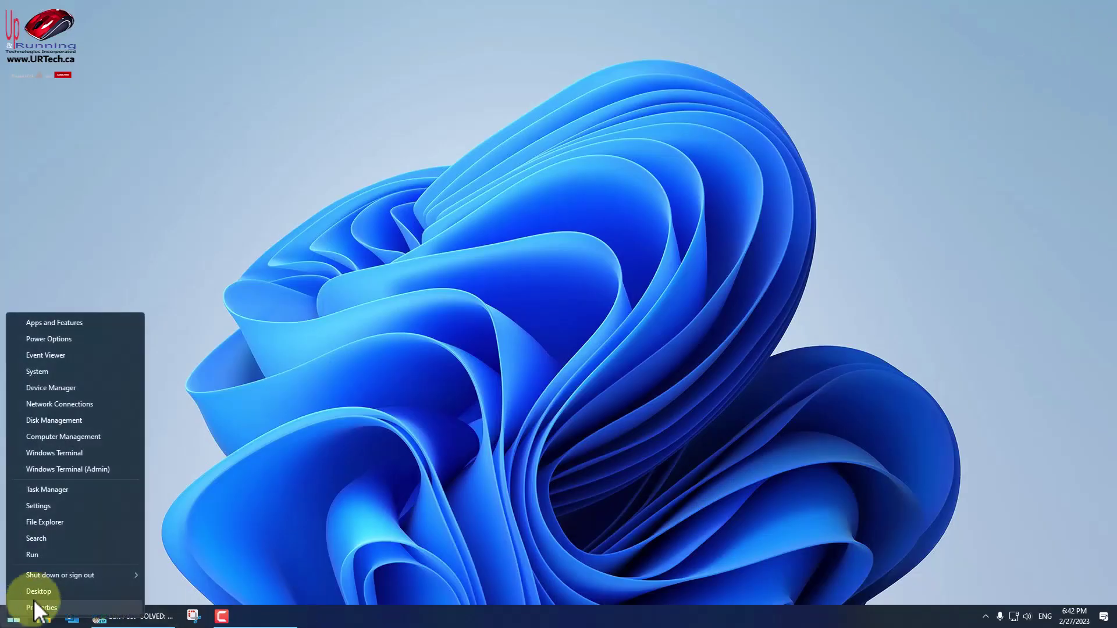
click(88, 391)
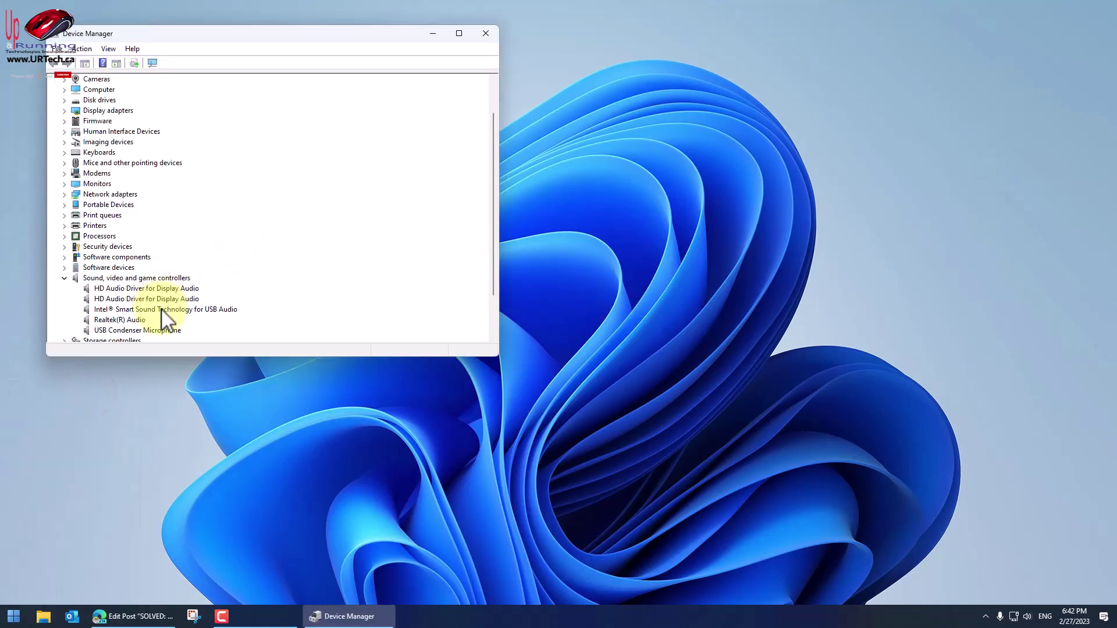
click(163, 309)
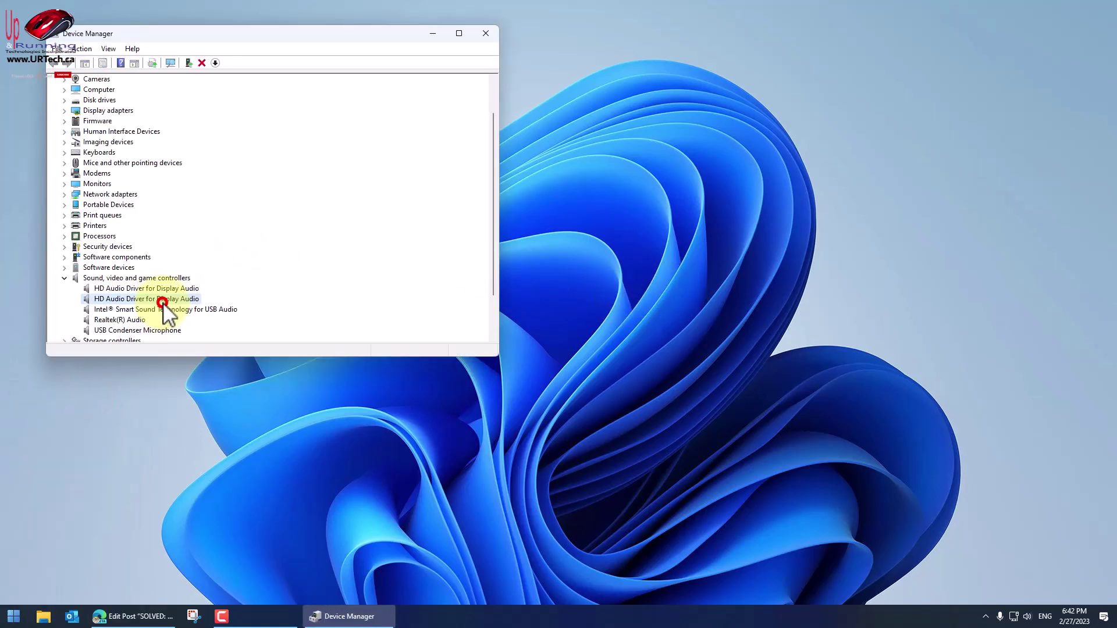
double_click(196, 309)
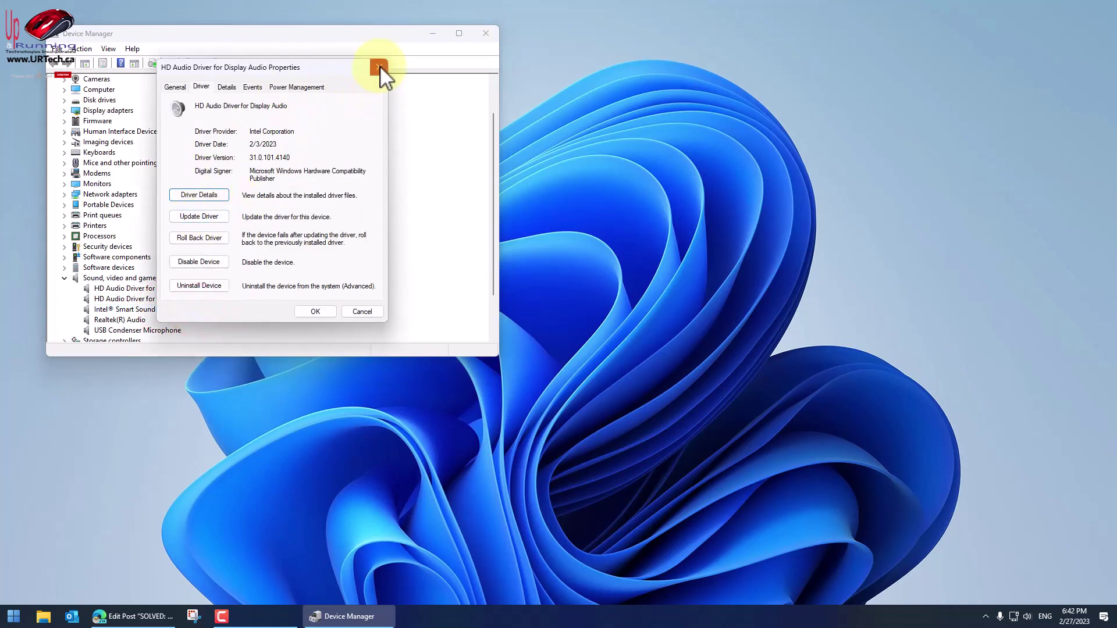
click(380, 65)
click(488, 32)
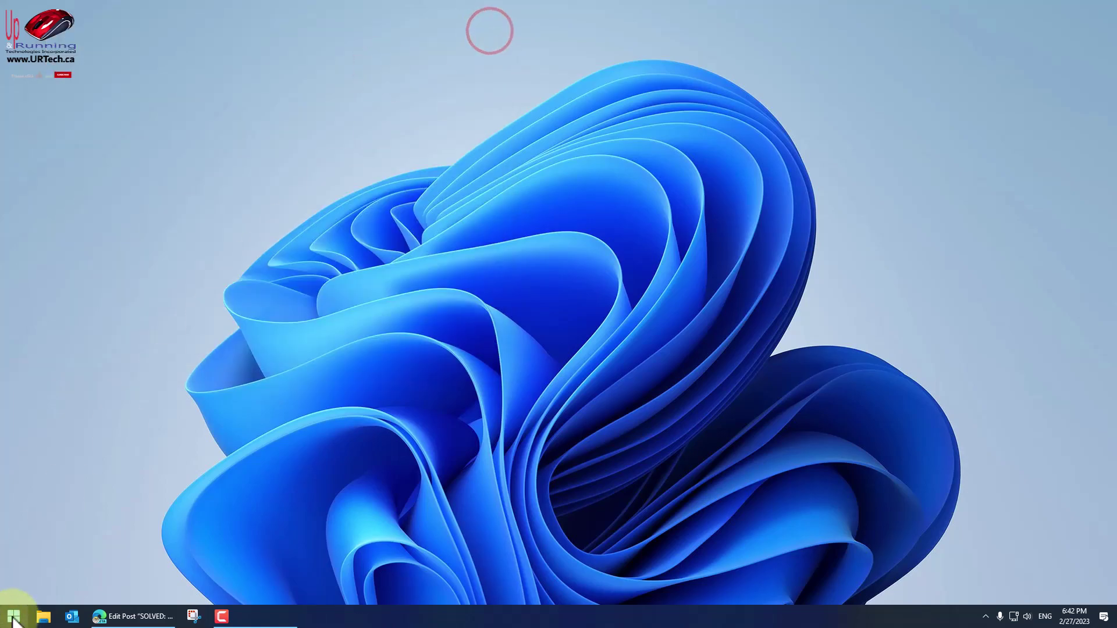
Step: Search Start for 'hp' and launch HP Support Assistant
click(13, 618)
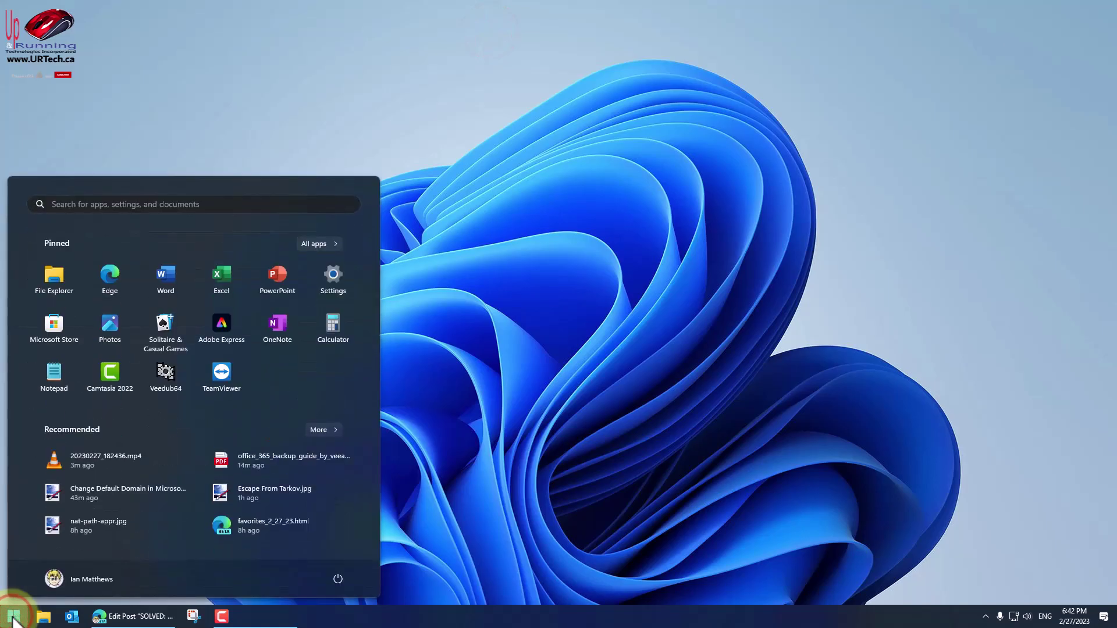
text(hp)
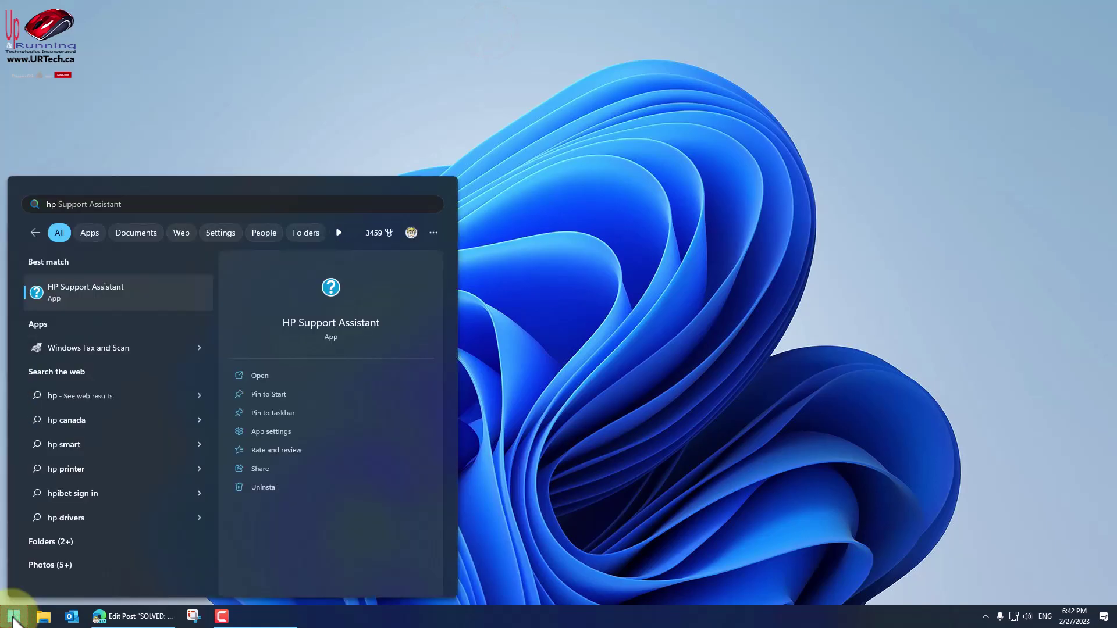
key(Return)
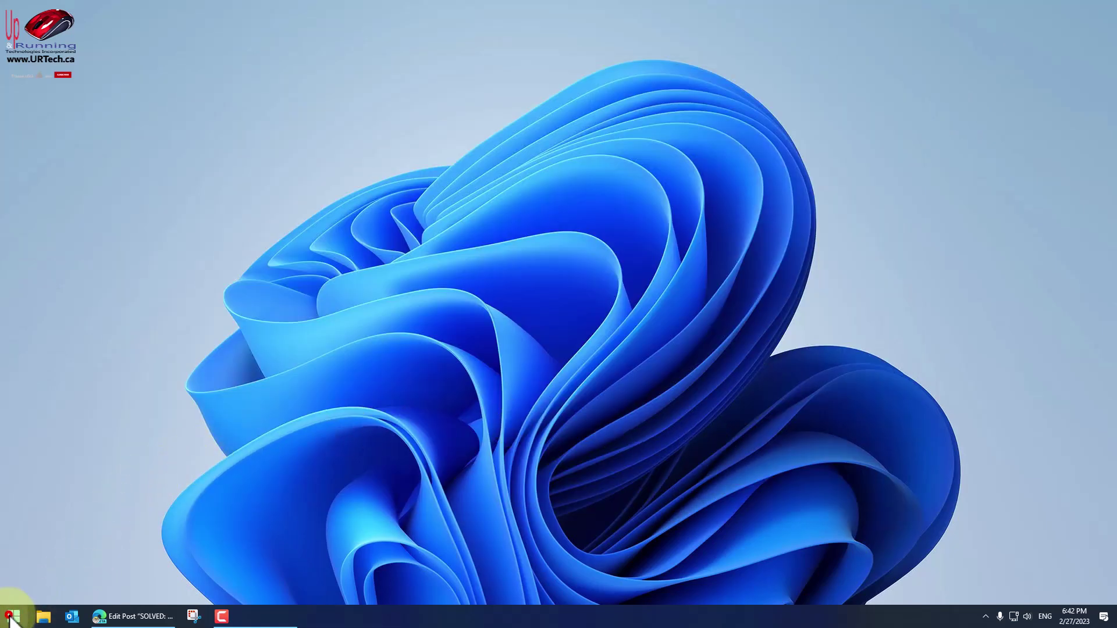
click(13, 617)
Step: Compare the Sound Meter screenshots (56, 61, 71, 76, 72, 74 dB), ending on the 71 dB one
text(te)
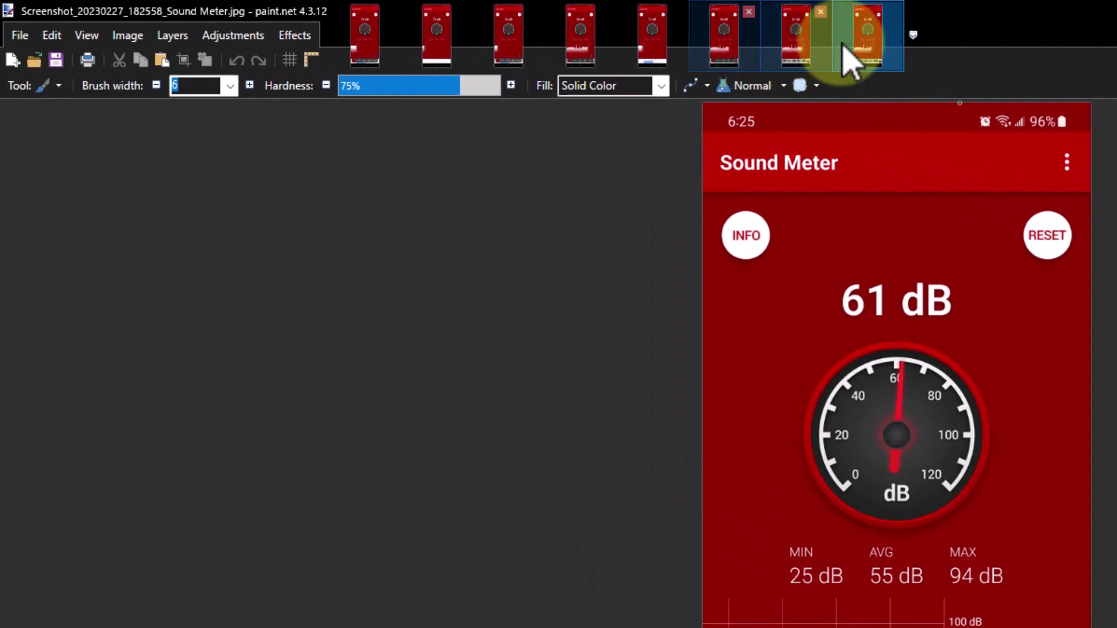
click(795, 32)
click(731, 42)
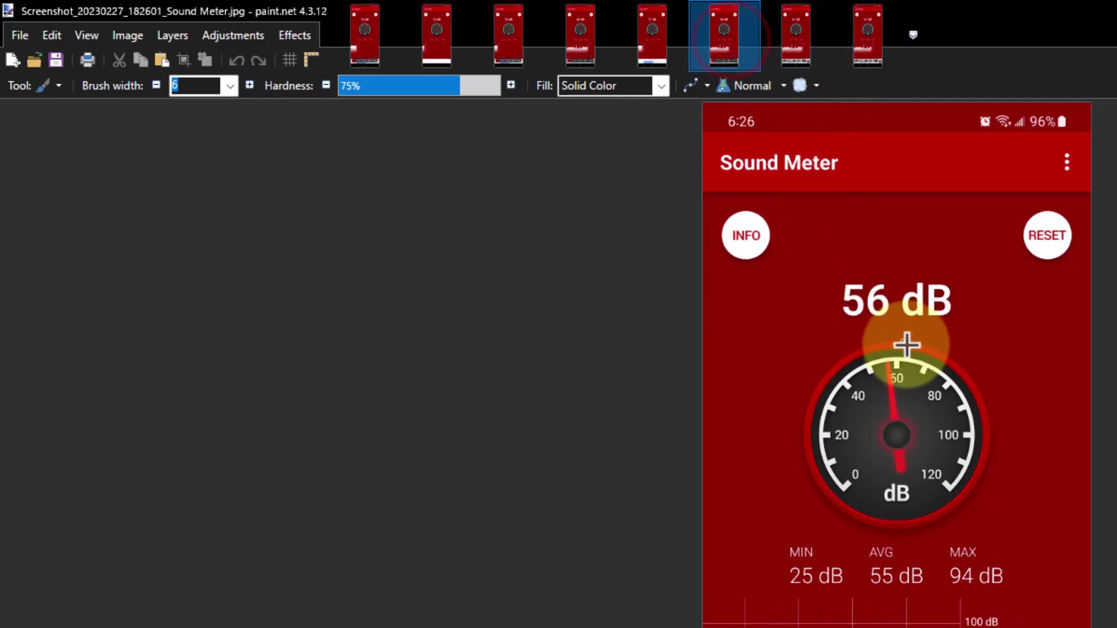
click(855, 35)
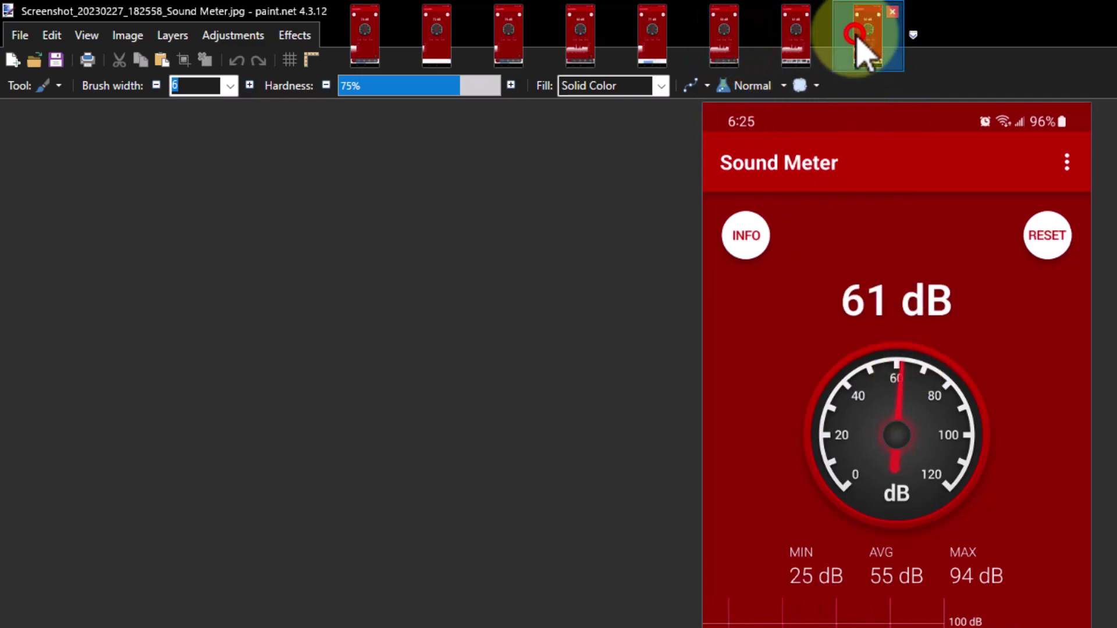
click(782, 46)
click(715, 41)
click(580, 44)
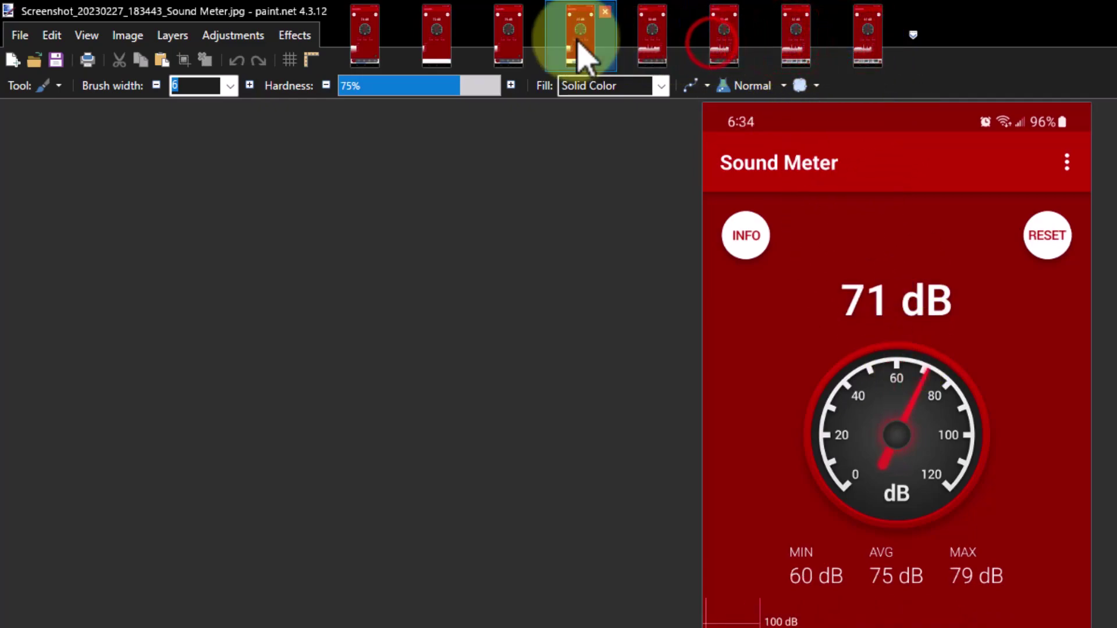
click(514, 40)
click(439, 43)
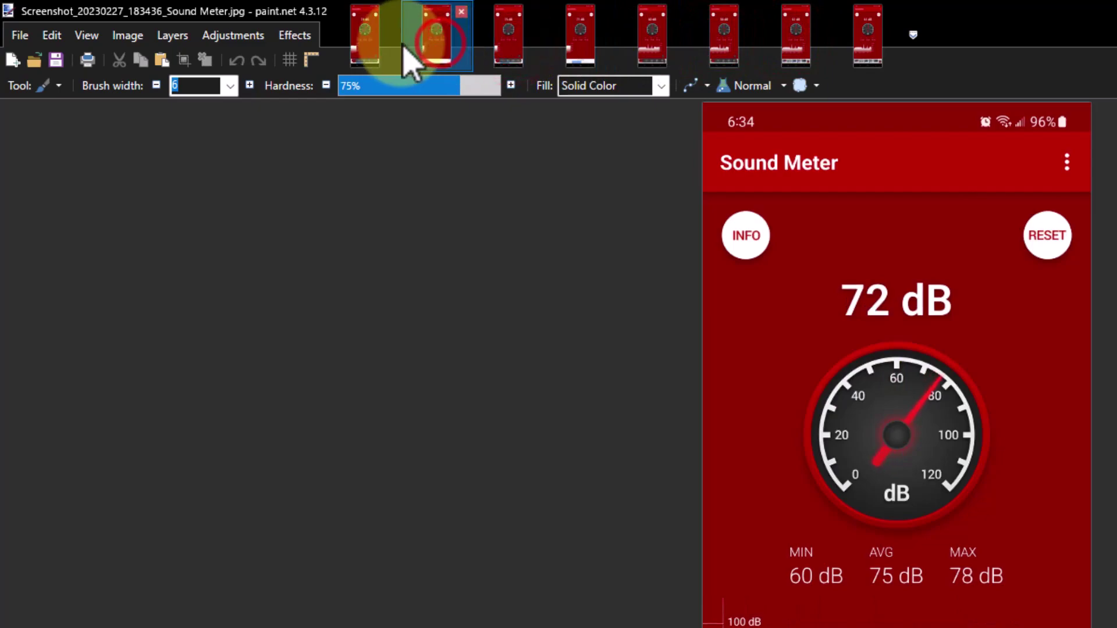
click(368, 44)
click(440, 46)
click(580, 41)
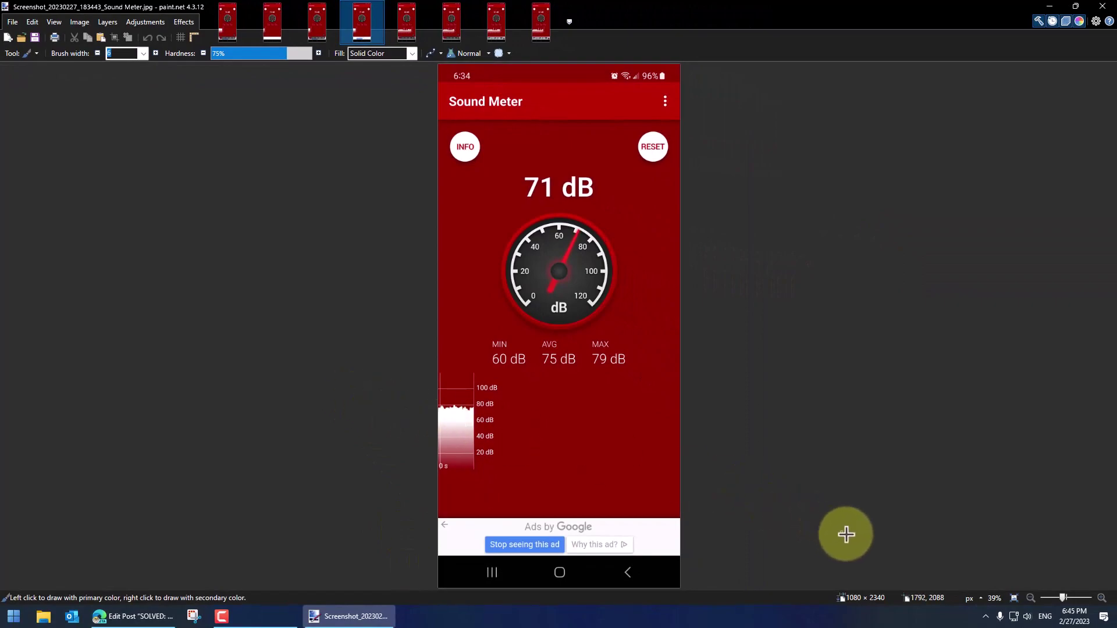
Step: Check the system volume in Quick Settings, then return to the browser playing YouTube
click(1029, 618)
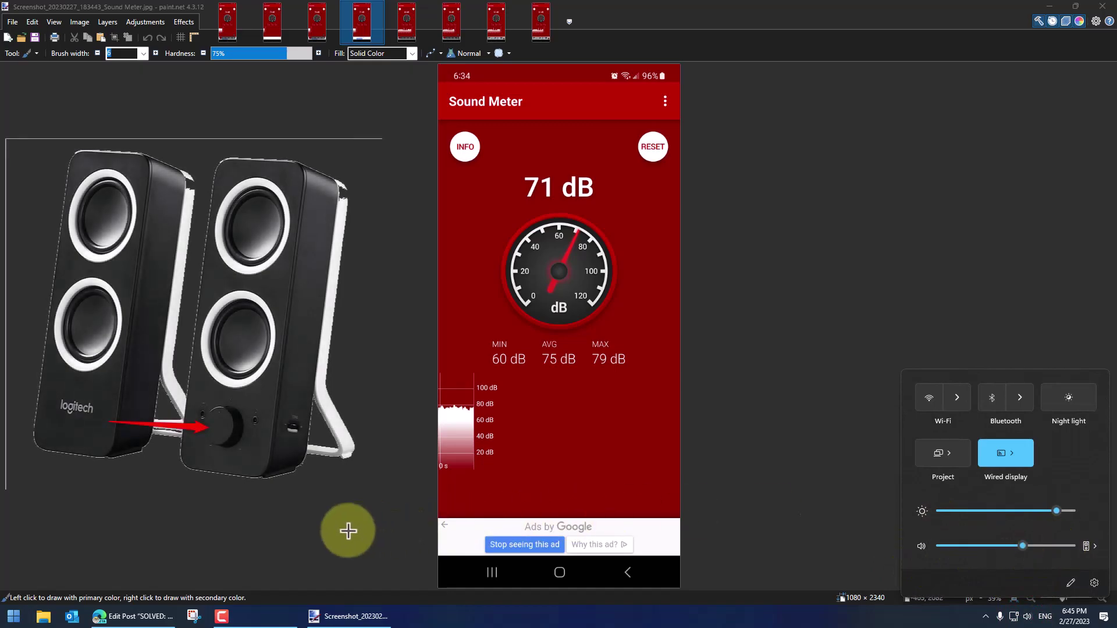
click(719, 213)
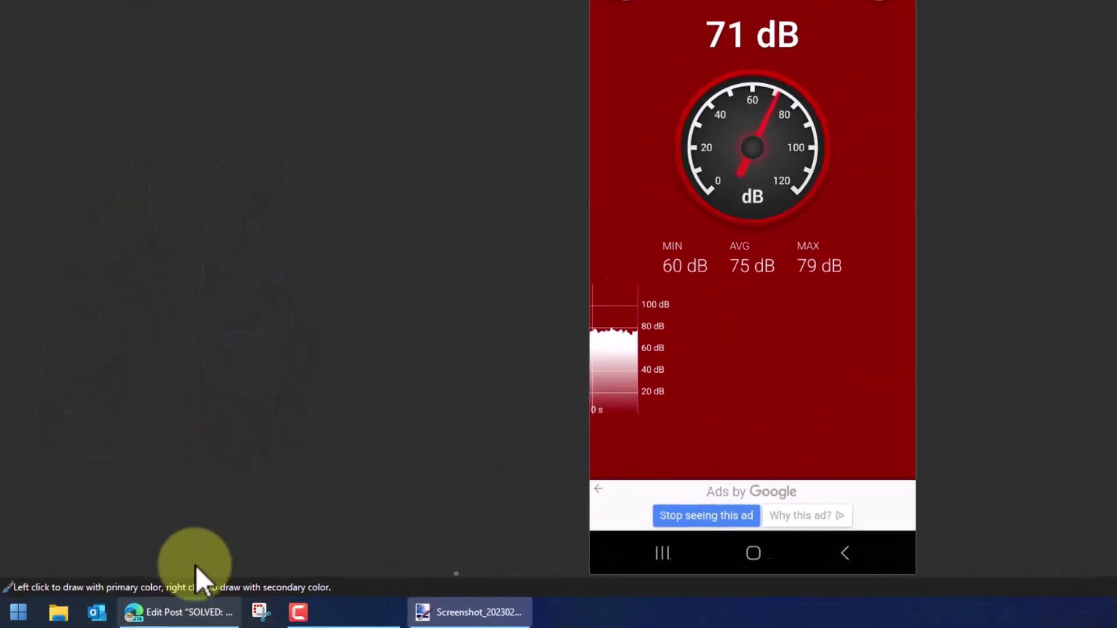
click(147, 569)
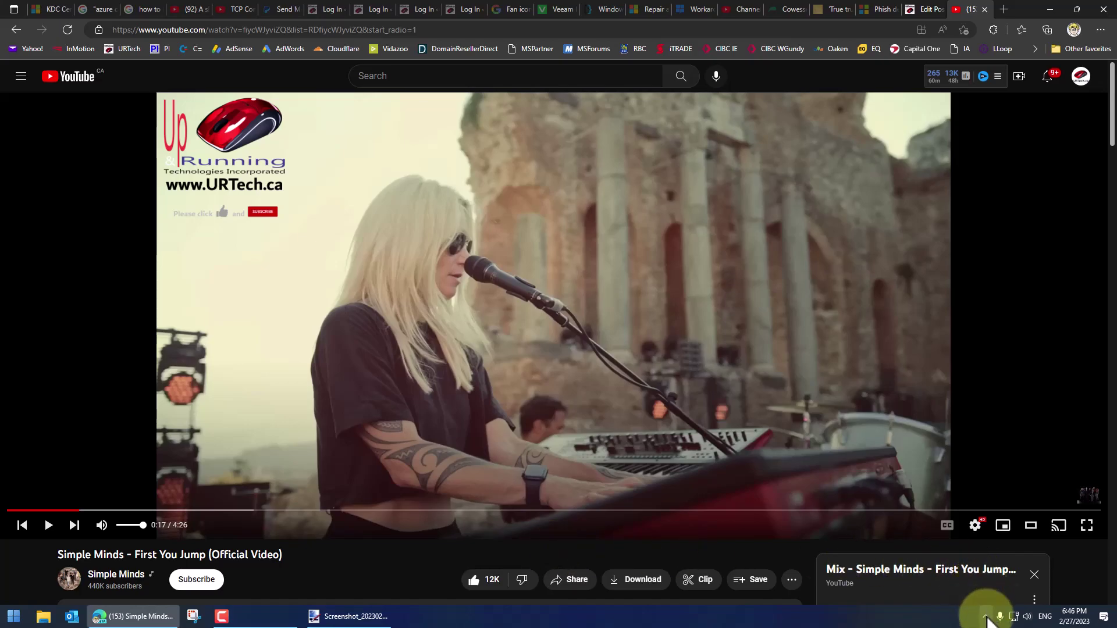
Step: Minimize Microsoft Teams, quit it from its tray icon, and pause the Simple Minds video
click(1005, 25)
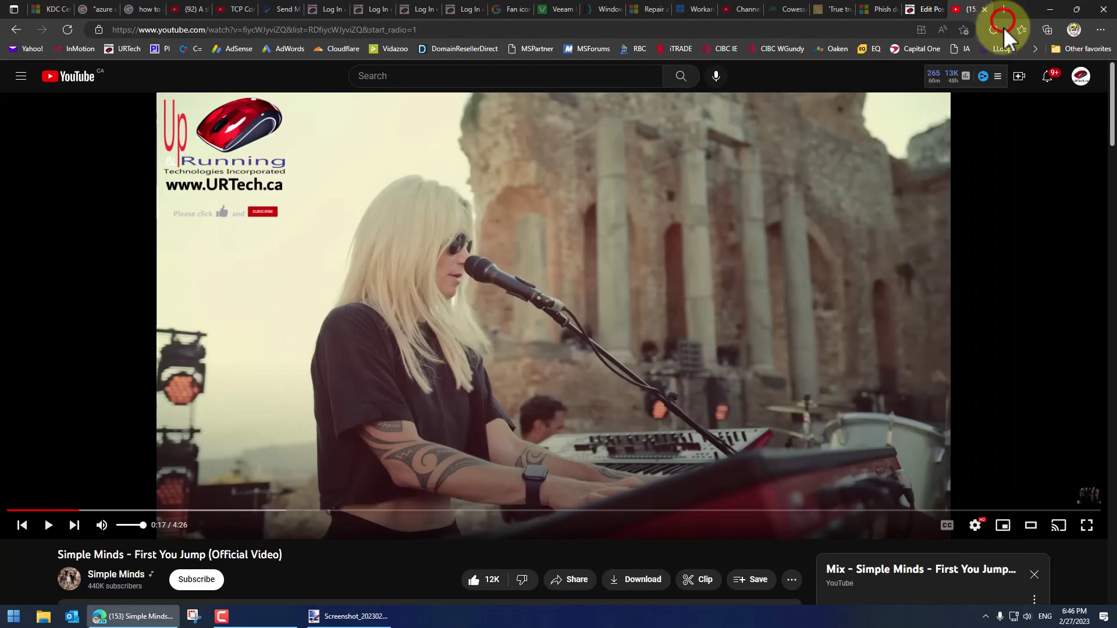
click(986, 618)
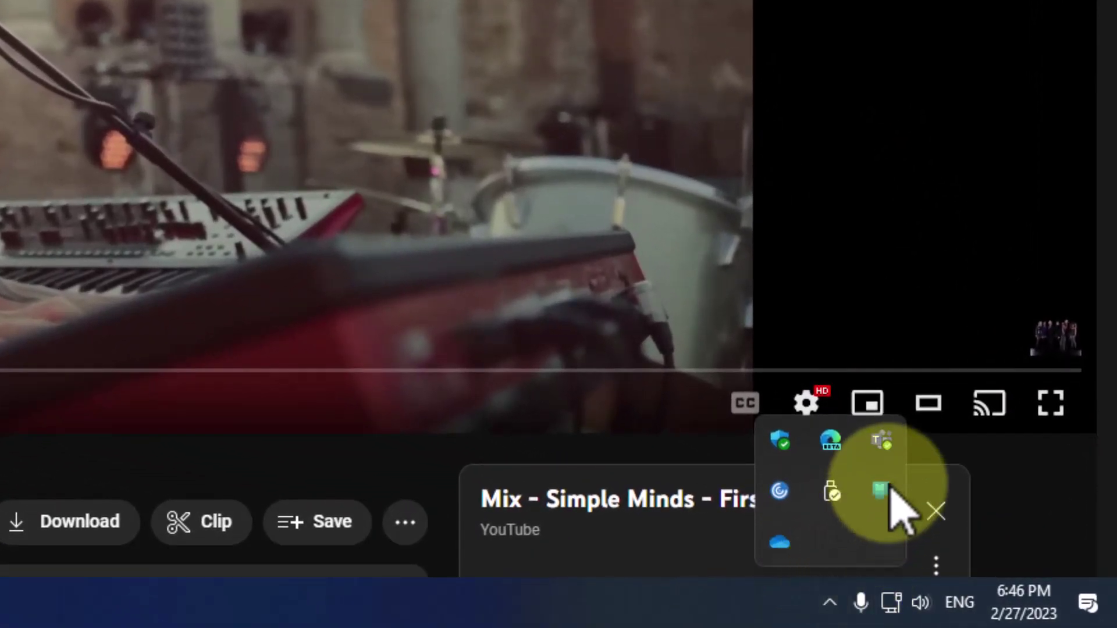
right_click(881, 440)
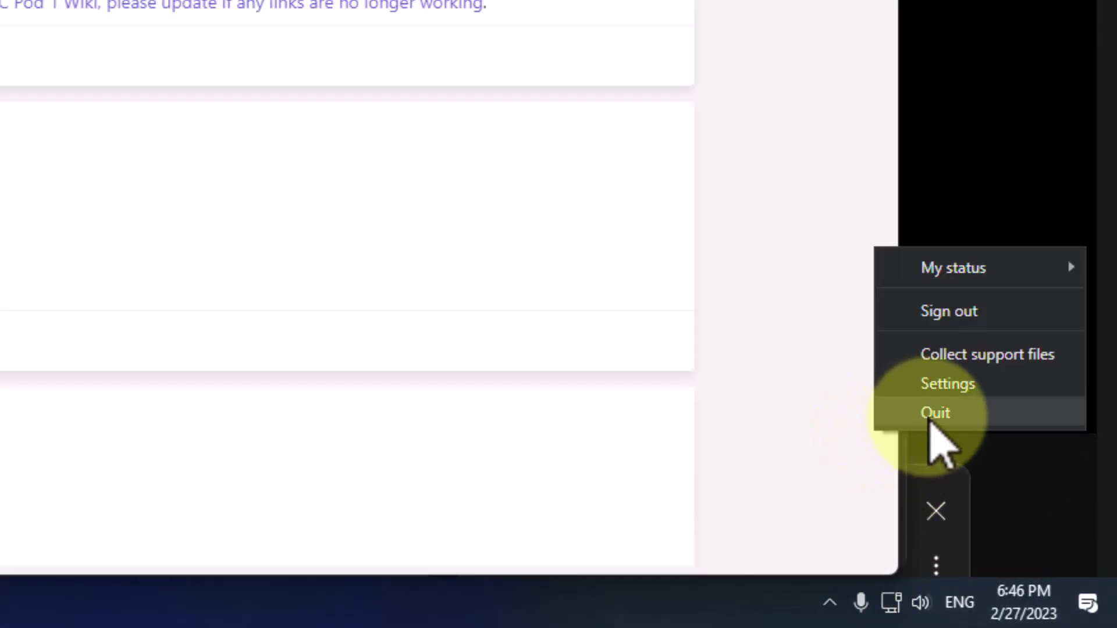
click(931, 414)
click(830, 603)
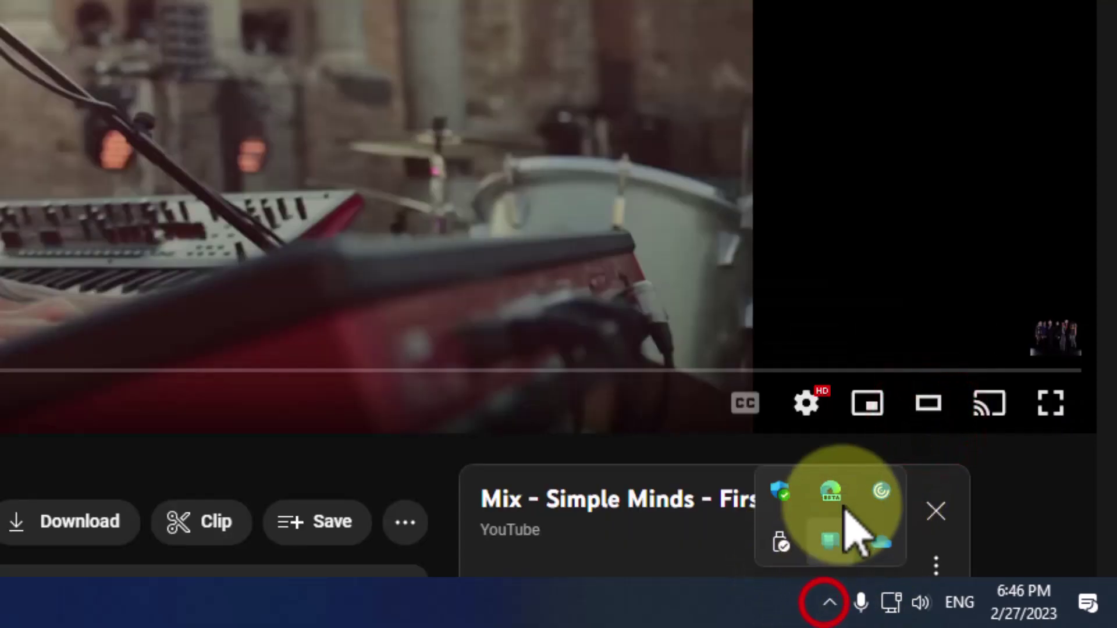
click(811, 79)
mouse_move(942, 76)
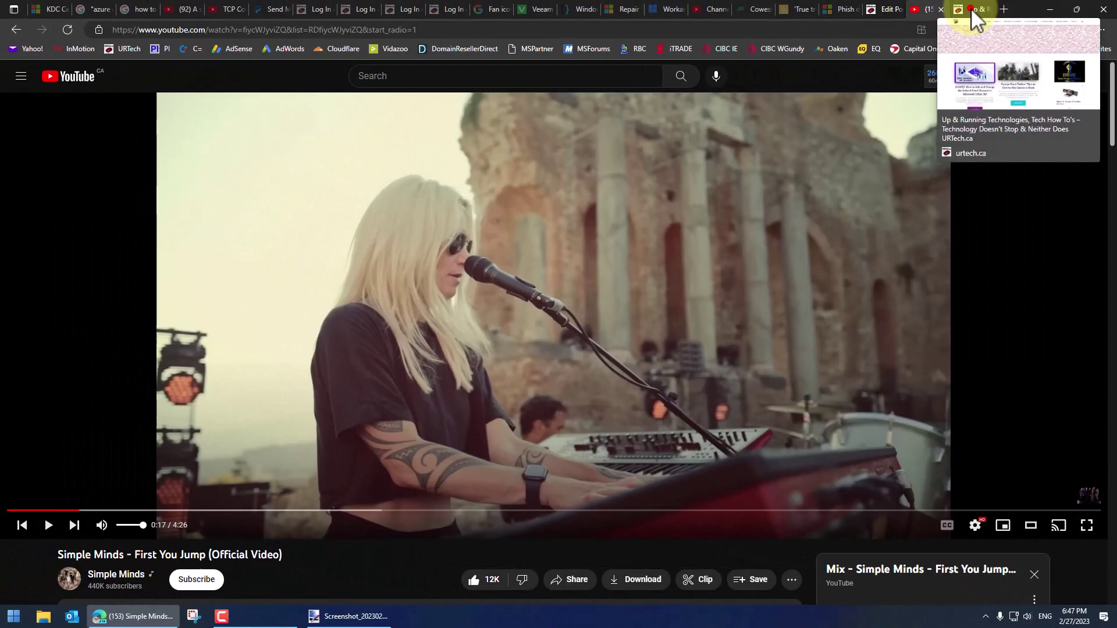
Step: Go to the URTech.ca tab and scroll down to the Microsoft 365 email domain article
click(970, 9)
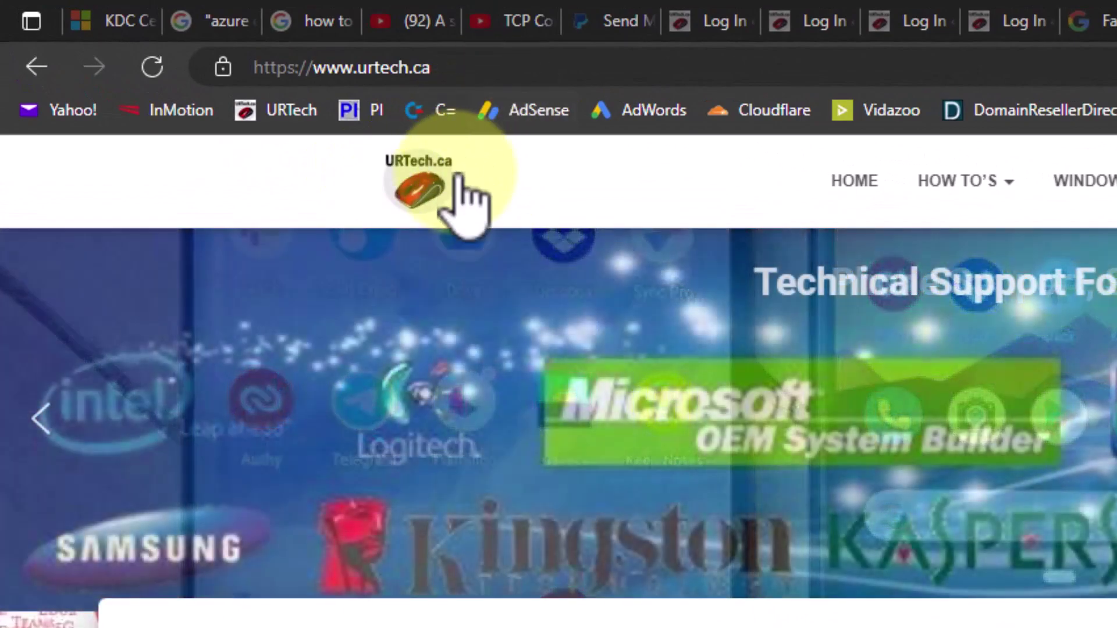
scroll(558, 407, down, 3)
scroll(558, 427, down, 8)
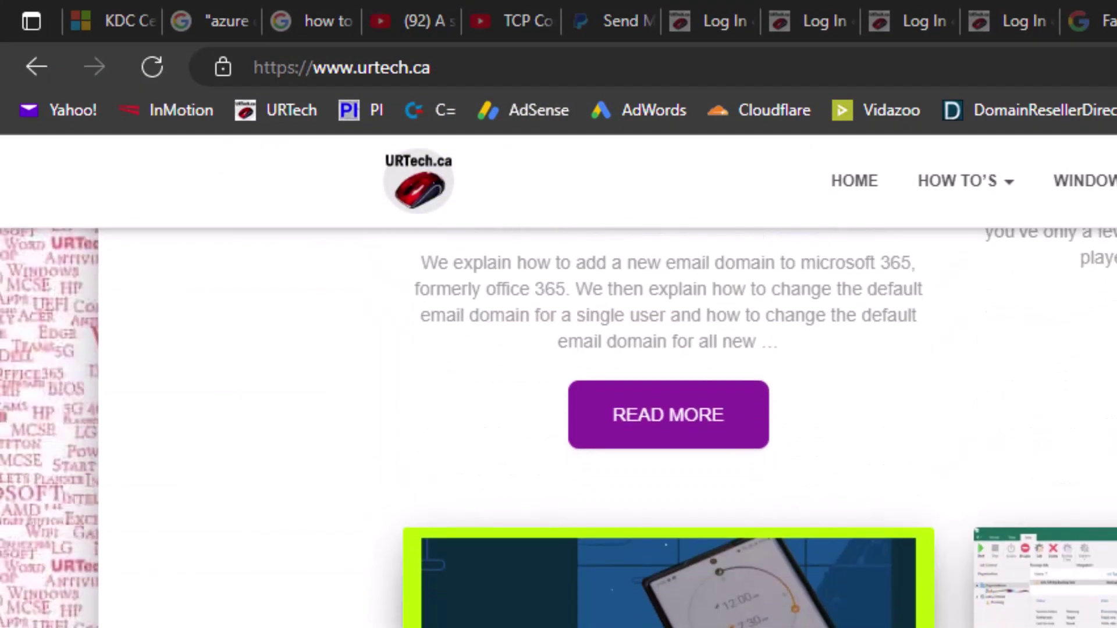